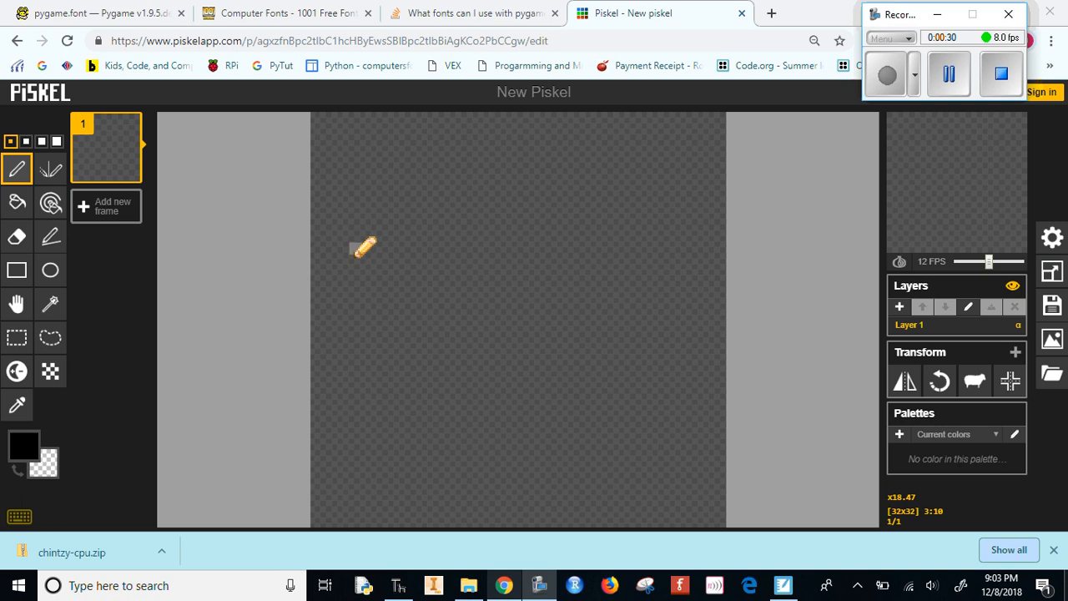
Step: Search the web for "piskel" in a new browser tab
{"action": "left_click", "coordinate": [380, 40]}
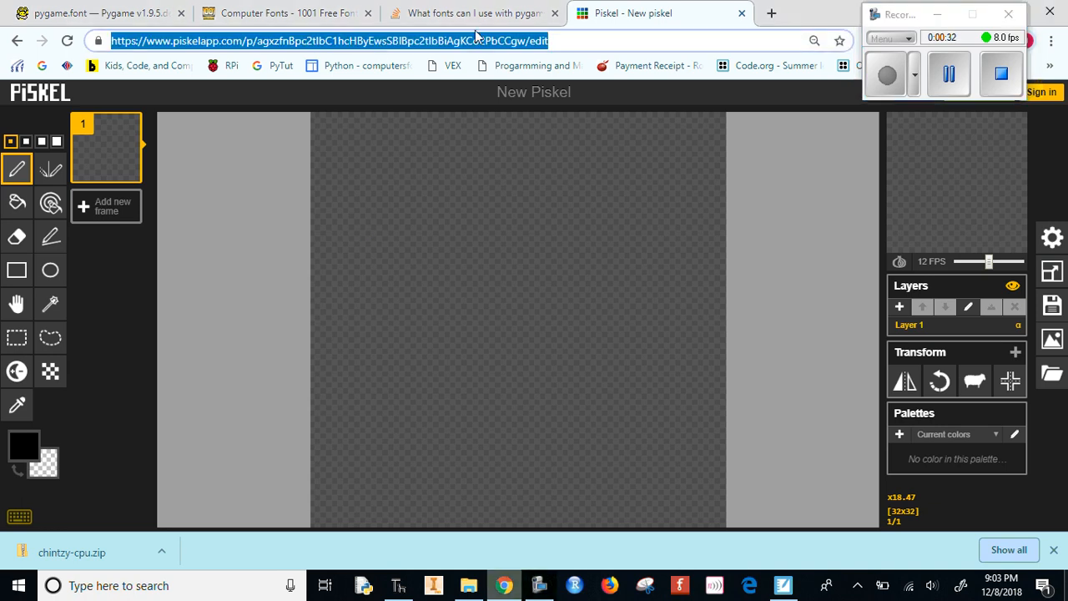
{"action": "left_click", "coordinate": [773, 13]}
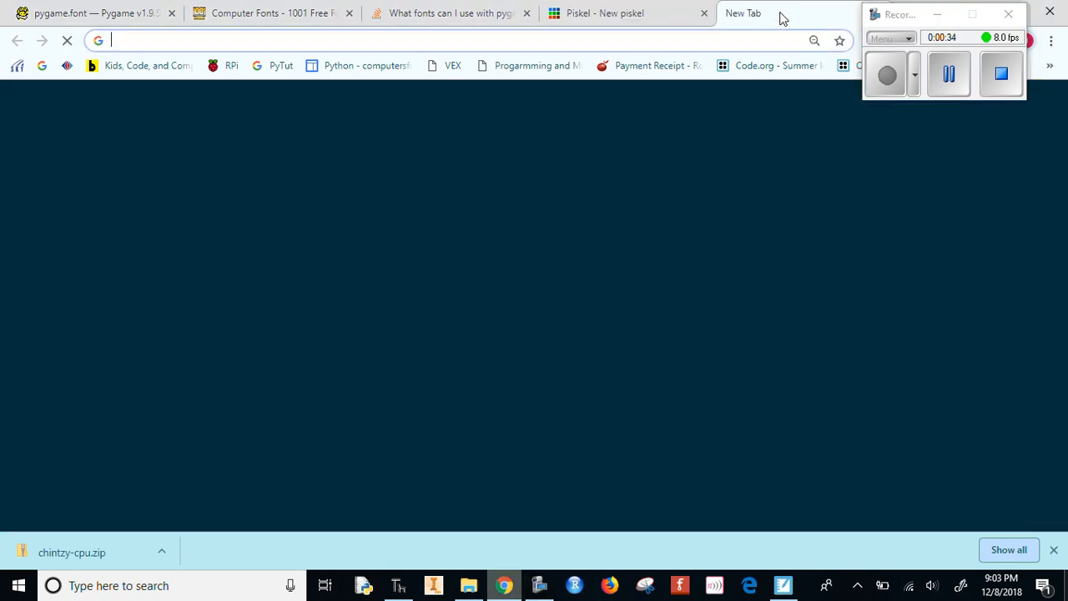
{"action": "type", "text": "piske"}
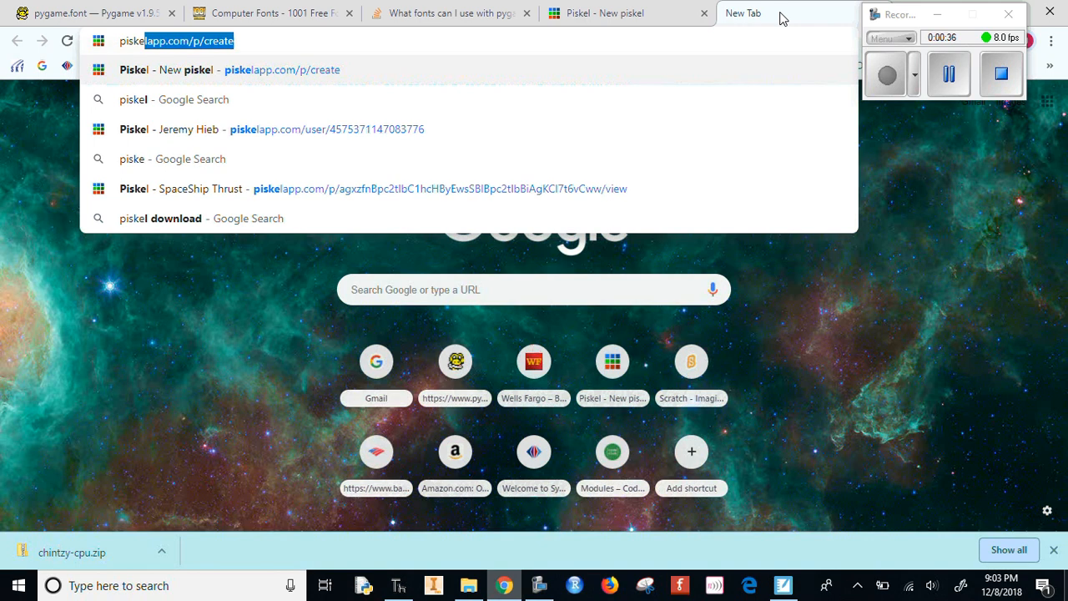
{"action": "type", "text": "le"}
{"action": "key", "text": "BackSpace"}
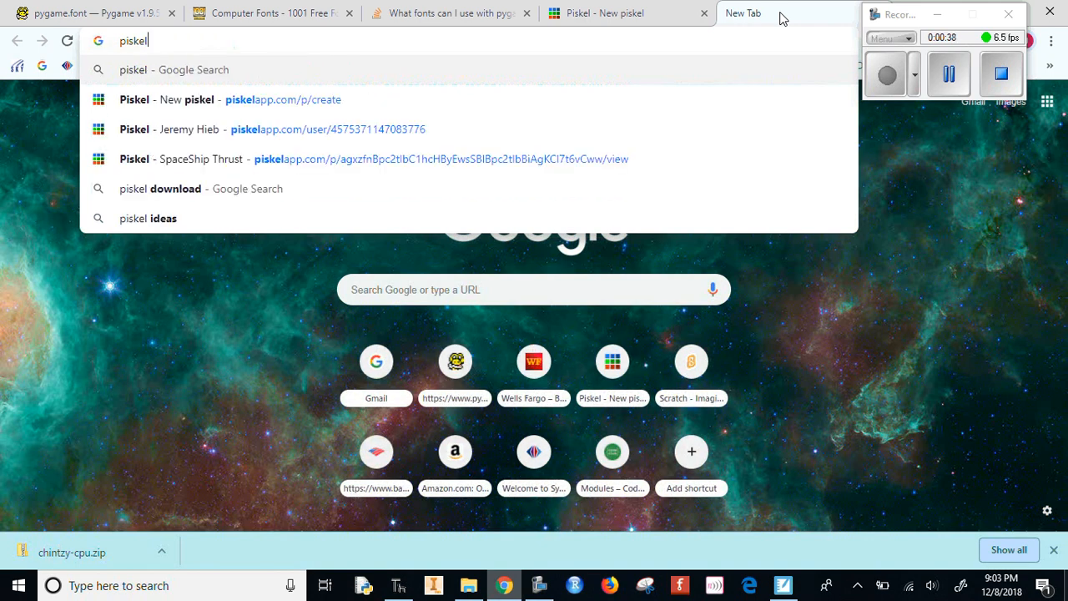
{"action": "key", "text": "Return"}
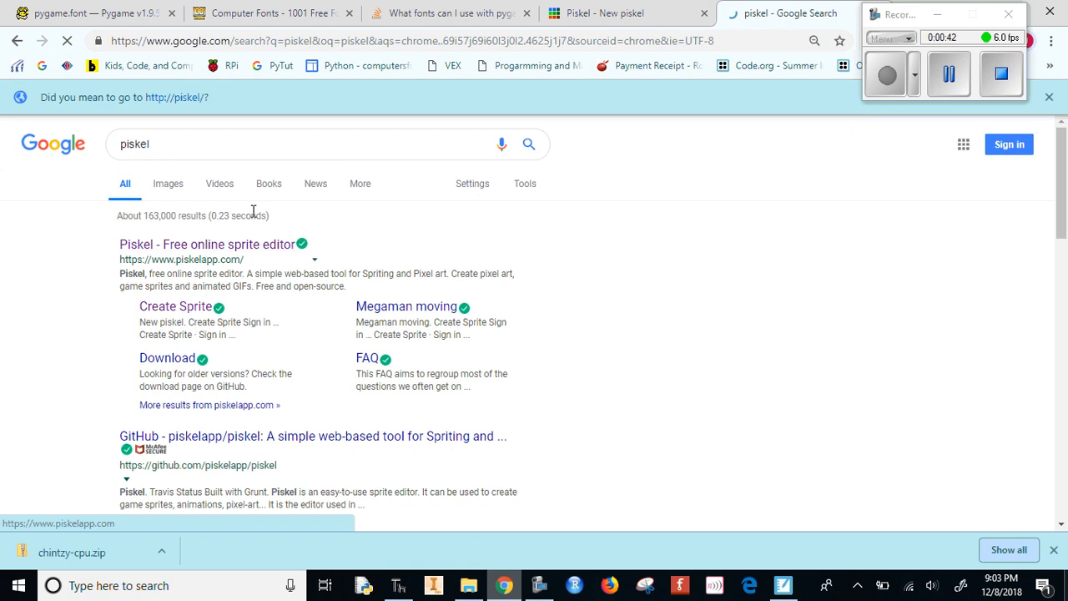
Step: Return to the open Piskel drawing and minimize the screen recorder window covering the browser
{"action": "left_click", "coordinate": [653, 8]}
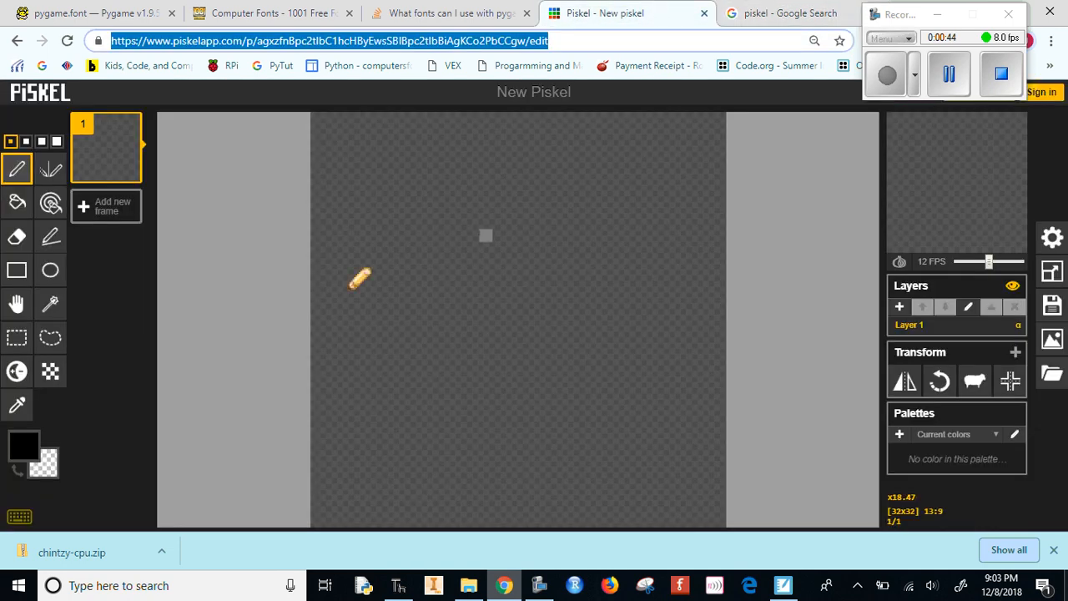
{"action": "left_click", "coordinate": [764, 183]}
{"action": "left_click", "coordinate": [939, 16]}
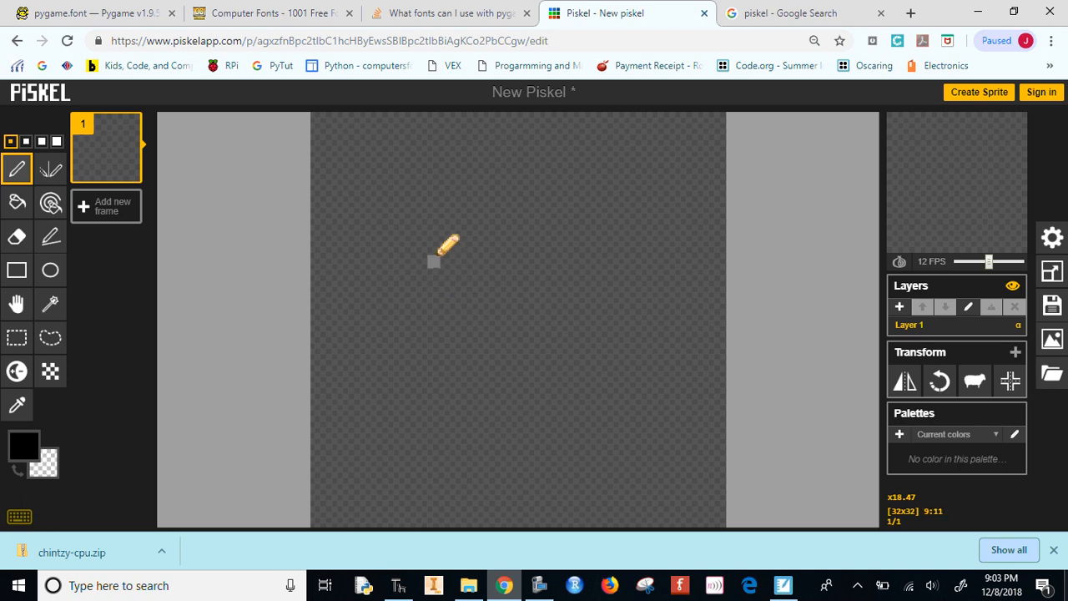
Step: Resize the sprite canvas to 20 px wide by 20 px high, leaving the default size as it is
{"action": "left_click", "coordinate": [1054, 274]}
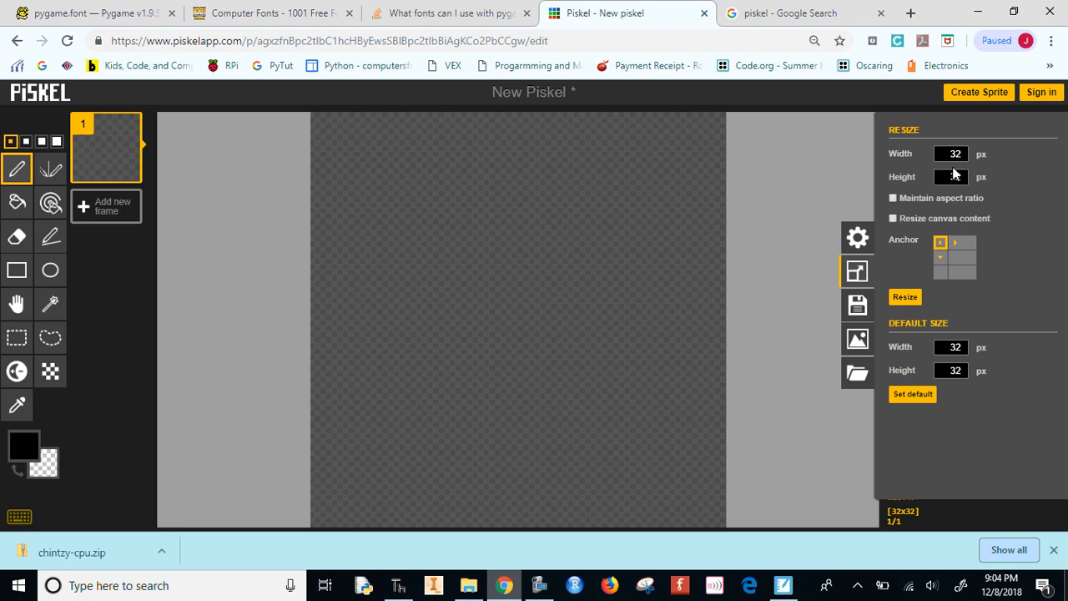
{"action": "left_click_drag", "start_coordinate": [966, 156], "coordinate": [946, 155]}
{"action": "key", "text": "Tab"}
{"action": "key", "text": "Return"}
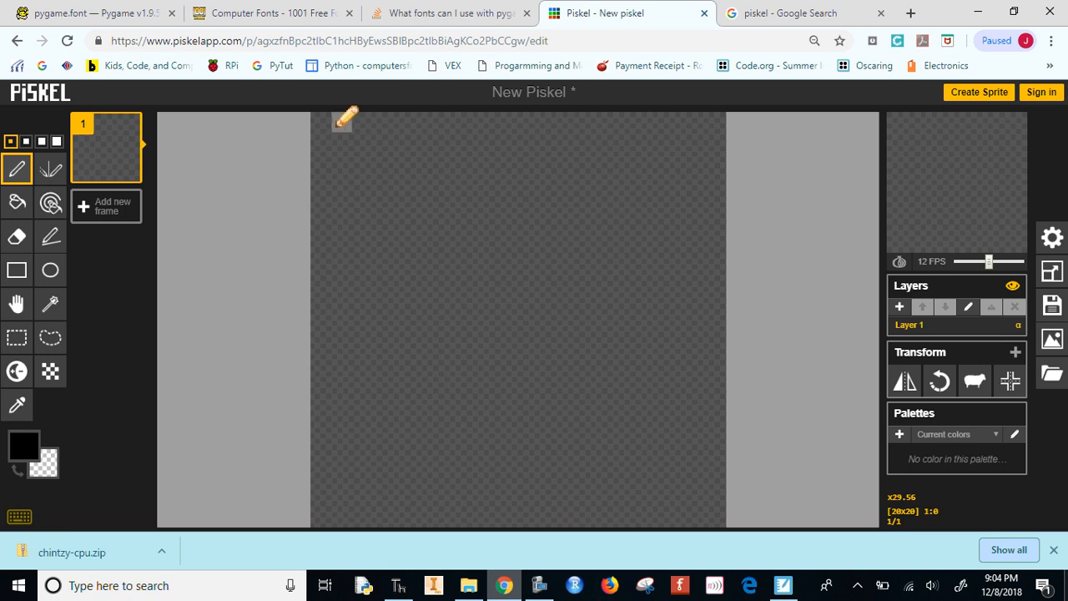
{"action": "left_click", "coordinate": [1050, 277]}
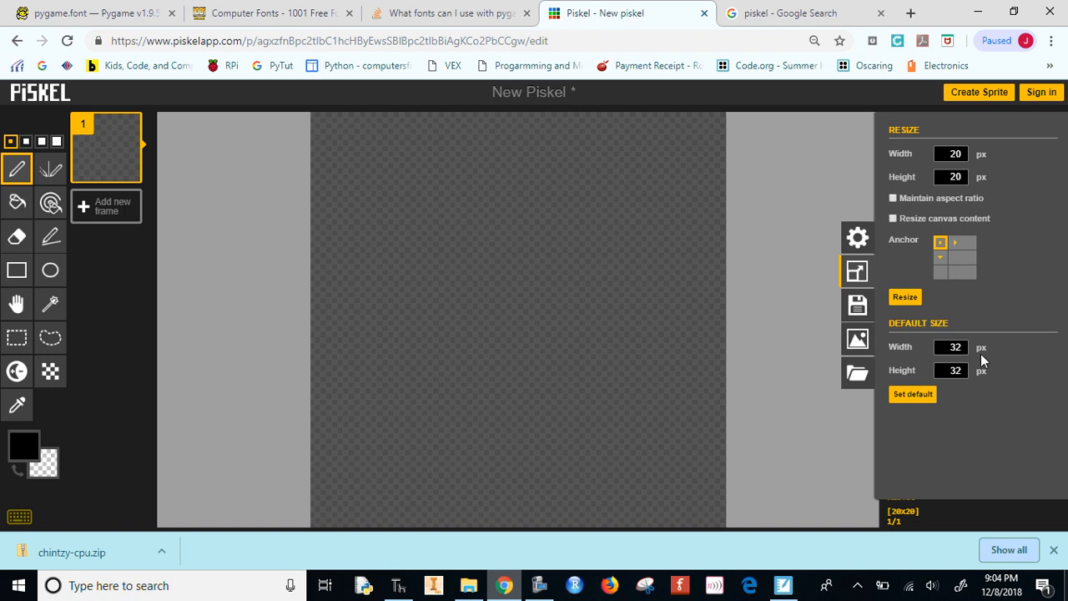
{"action": "left_click", "coordinate": [797, 156]}
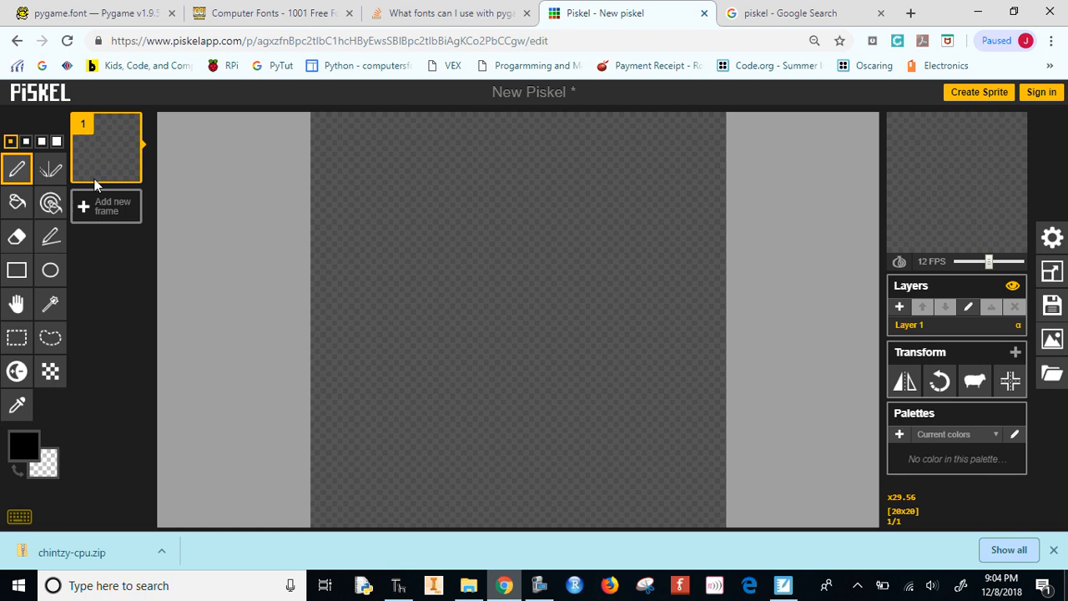
Step: Draw a black pixel outline with the Pen tool: a large body with two peaks and a triangular head at its lower right
{"action": "left_click", "coordinate": [321, 185]}
{"action": "left_click", "coordinate": [342, 166]}
{"action": "left_click", "coordinate": [363, 146]}
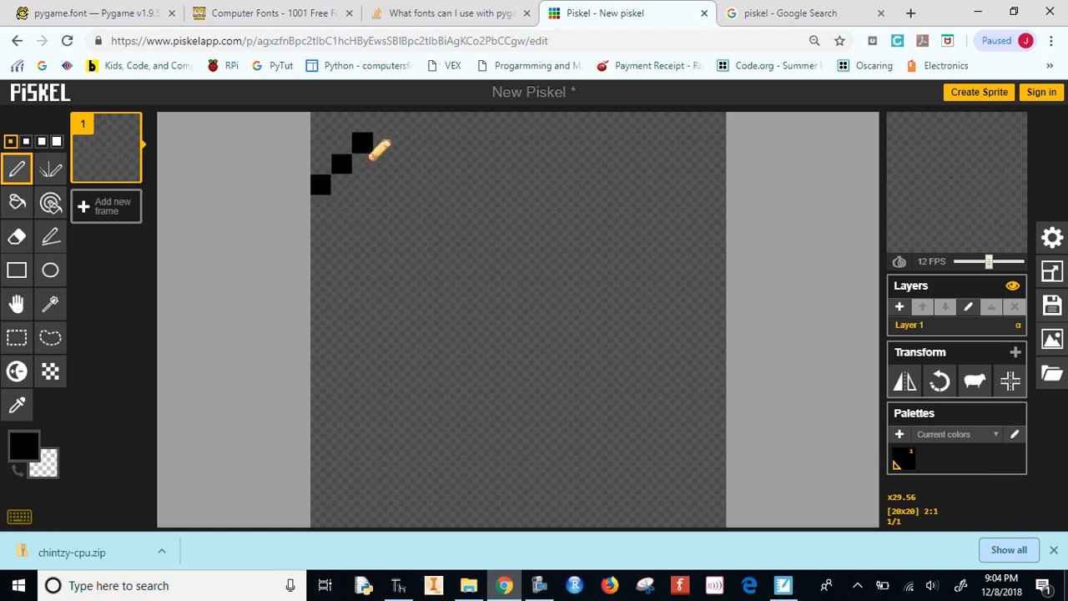
{"action": "scroll", "coordinate": [399, 137], "scroll_direction": "up", "scroll_amount": 1}
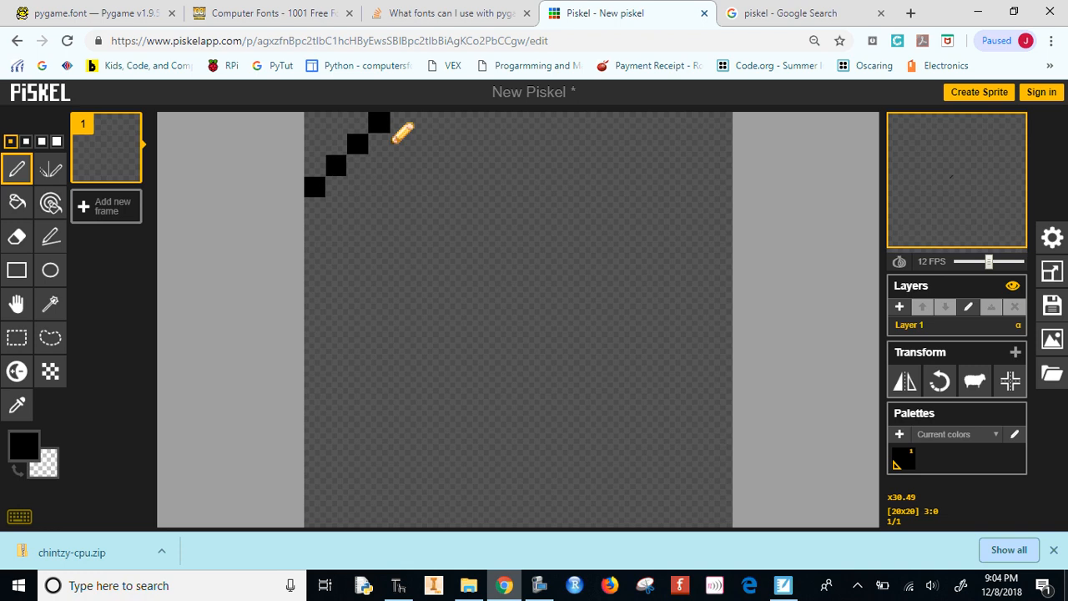
{"action": "left_click", "coordinate": [383, 126]}
{"action": "mouse_move", "coordinate": [385, 152]}
{"action": "left_mouse_down"}
{"action": "mouse_move", "coordinate": [417, 153]}
{"action": "mouse_move", "coordinate": [418, 169]}
{"action": "mouse_move", "coordinate": [388, 173]}
{"action": "mouse_move", "coordinate": [387, 200]}
{"action": "mouse_move", "coordinate": [406, 200]}
{"action": "mouse_move", "coordinate": [413, 238]}
{"action": "mouse_move", "coordinate": [507, 276]}
{"action": "mouse_move", "coordinate": [560, 157]}
{"action": "mouse_move", "coordinate": [580, 186]}
{"action": "mouse_move", "coordinate": [587, 146]}
{"action": "mouse_move", "coordinate": [586, 180]}
{"action": "mouse_move", "coordinate": [615, 234]}
{"action": "left_mouse_up"}
{"action": "mouse_move", "coordinate": [618, 277]}
{"action": "left_mouse_down"}
{"action": "mouse_move", "coordinate": [640, 288]}
{"action": "mouse_move", "coordinate": [635, 316]}
{"action": "mouse_move", "coordinate": [587, 372]}
{"action": "mouse_move", "coordinate": [534, 508]}
{"action": "mouse_move", "coordinate": [448, 506]}
{"action": "mouse_move", "coordinate": [376, 476]}
{"action": "mouse_move", "coordinate": [367, 404]}
{"action": "mouse_move", "coordinate": [314, 288]}
{"action": "mouse_move", "coordinate": [317, 185]}
{"action": "left_mouse_up"}
{"action": "mouse_move", "coordinate": [659, 337]}
{"action": "left_mouse_down"}
{"action": "mouse_move", "coordinate": [698, 403]}
{"action": "mouse_move", "coordinate": [724, 501]}
{"action": "mouse_move", "coordinate": [639, 522]}
{"action": "mouse_move", "coordinate": [556, 501]}
{"action": "left_mouse_up"}
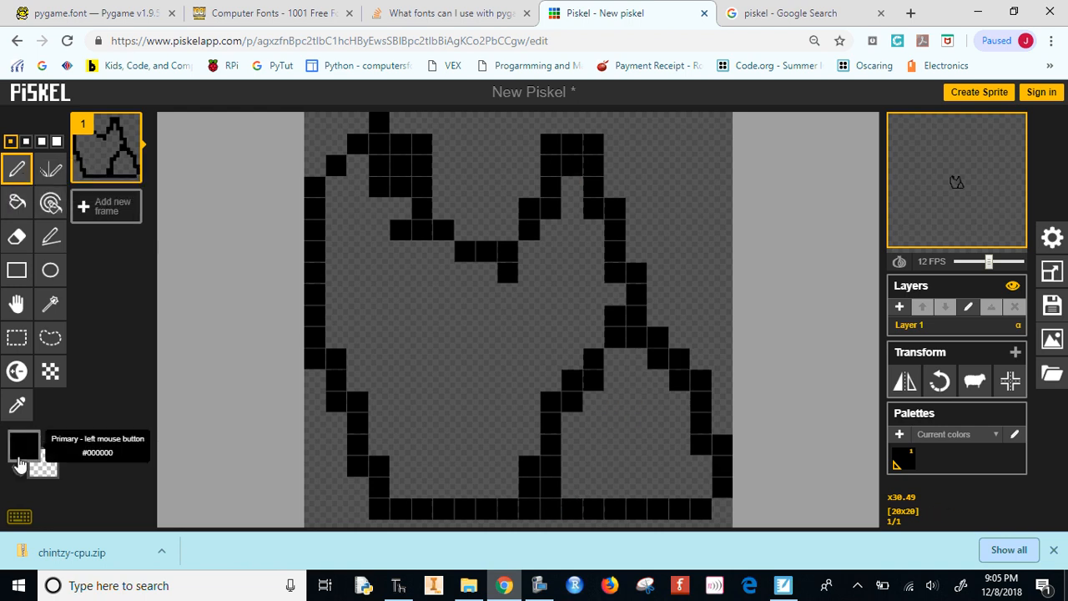
Step: Set the primary colour to yellow-green #a7dd1d, dot a few pixels inside the left peak and bucket-fill the large outlined body
{"action": "left_click", "coordinate": [24, 455]}
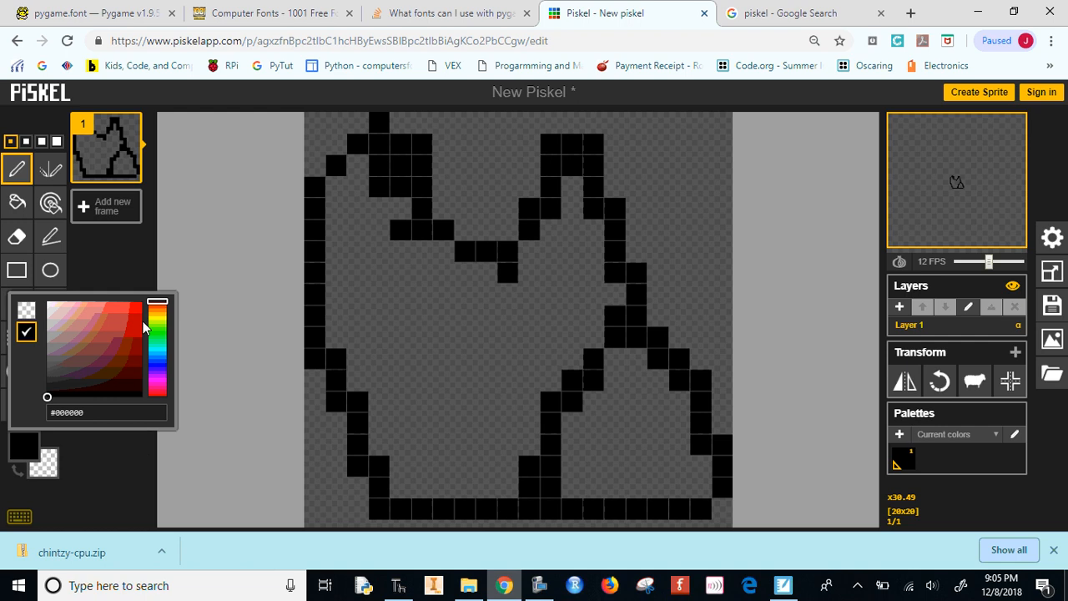
{"action": "left_click_drag", "start_coordinate": [158, 309], "coordinate": [158, 322]}
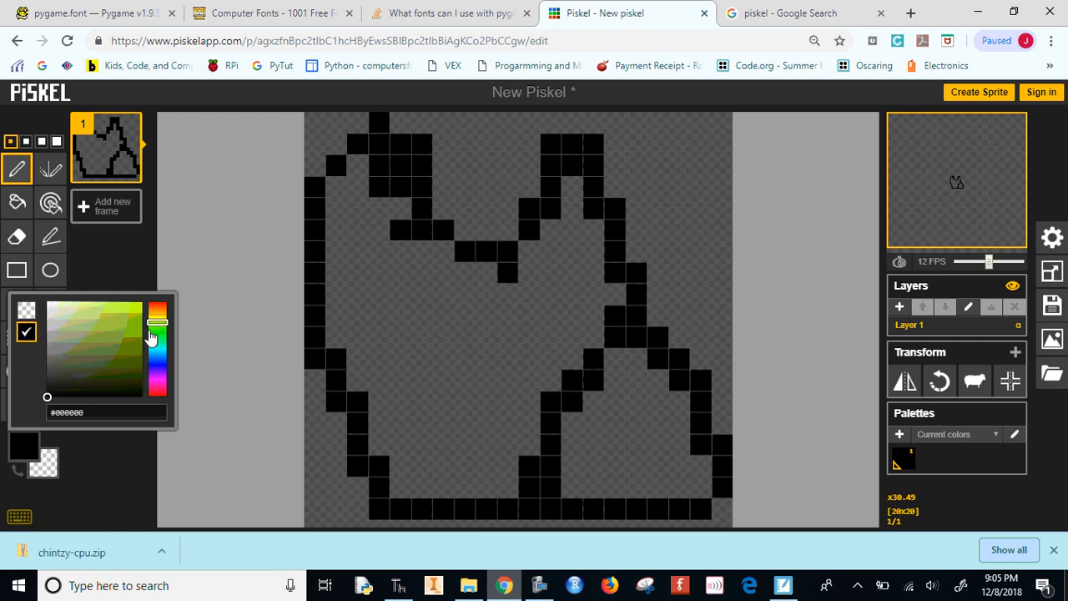
{"action": "left_click_drag", "start_coordinate": [67, 379], "coordinate": [129, 313]}
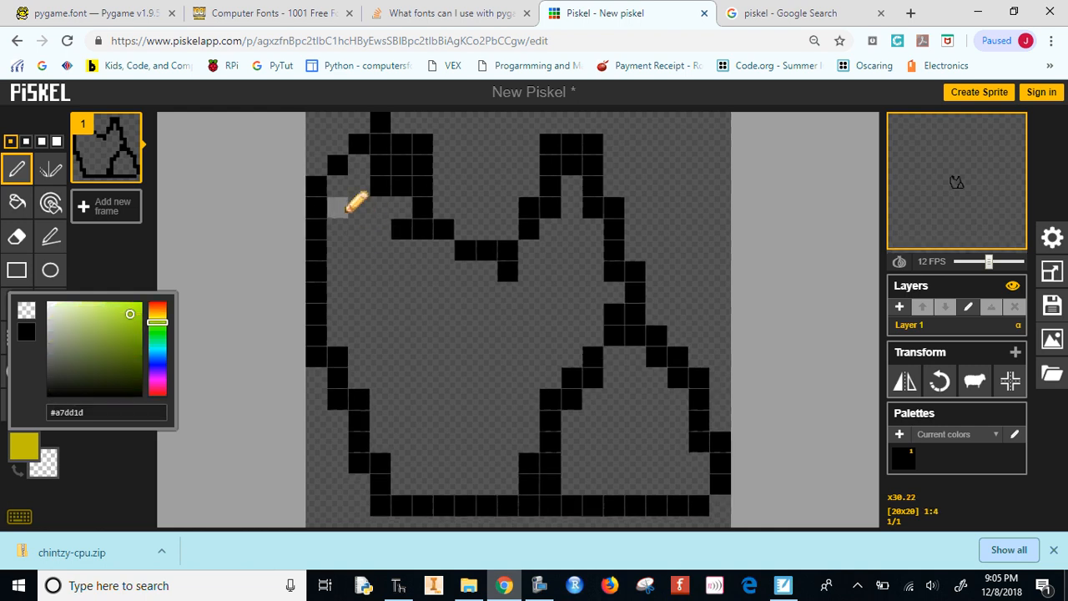
{"action": "left_click", "coordinate": [338, 211]}
{"action": "left_click", "coordinate": [341, 194]}
{"action": "mouse_move", "coordinate": [343, 196]}
{"action": "left_mouse_down"}
{"action": "mouse_move", "coordinate": [359, 185]}
{"action": "mouse_move", "coordinate": [359, 195]}
{"action": "left_mouse_up"}
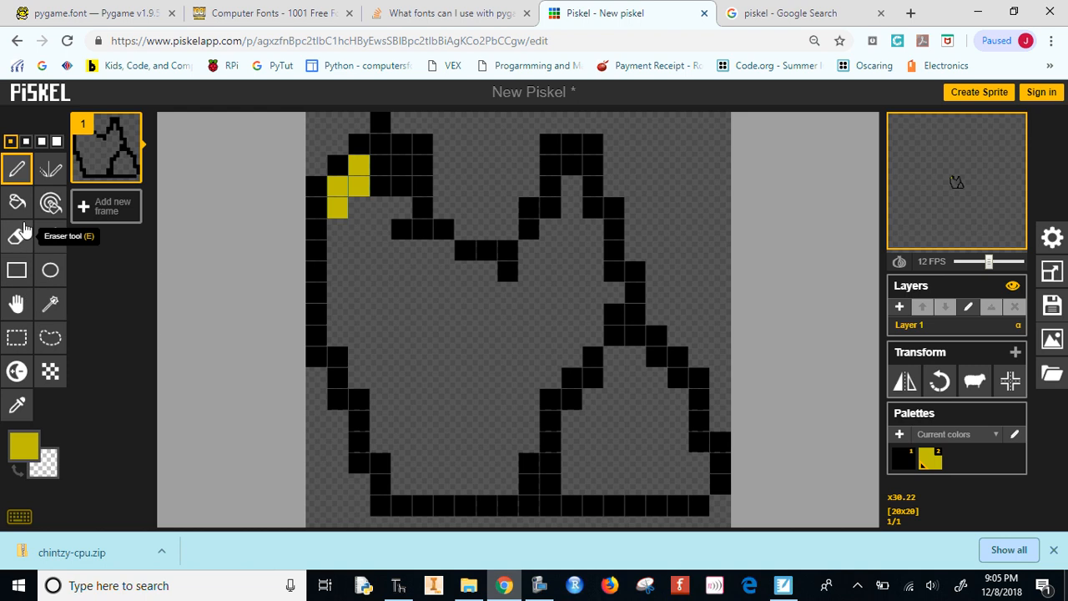
{"action": "left_click", "coordinate": [18, 204]}
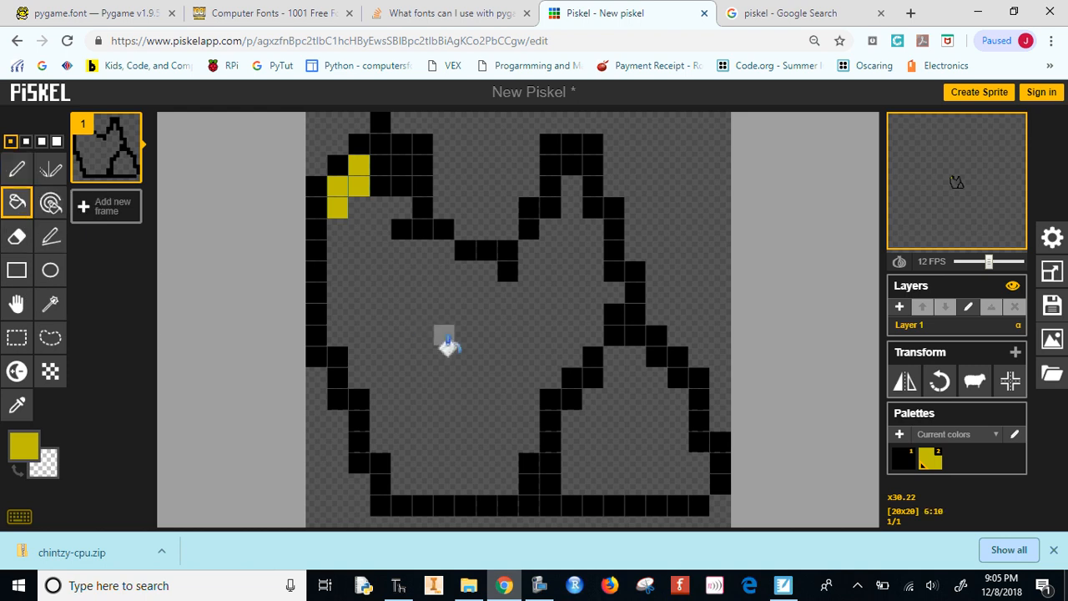
{"action": "left_click", "coordinate": [446, 344]}
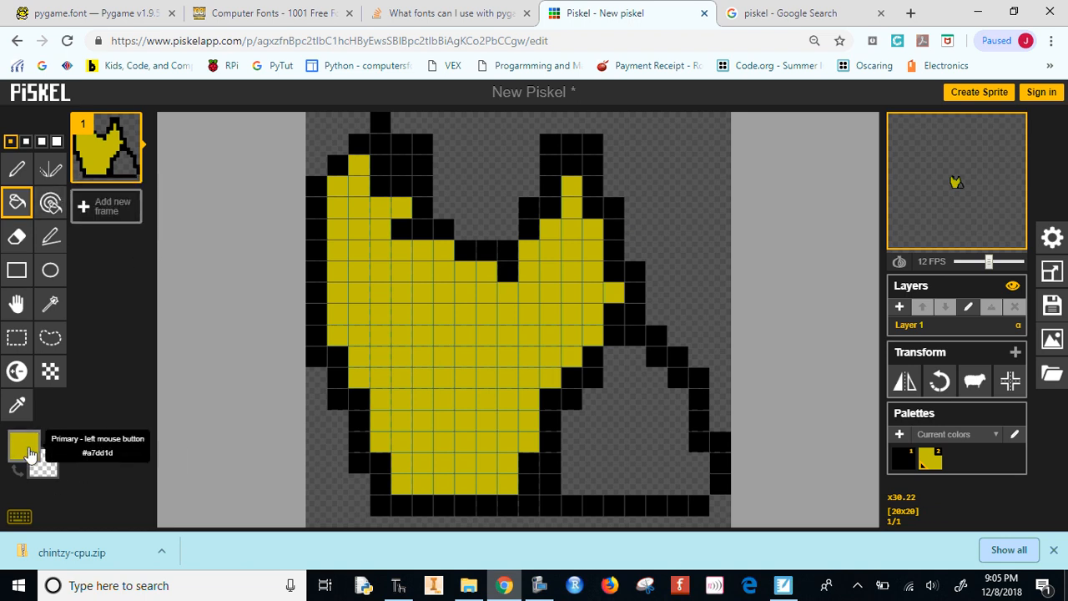
Step: Set the primary colour to pink #c97d98 and bucket-fill the triangular head at the lower right
{"action": "left_click", "coordinate": [29, 454]}
{"action": "left_click", "coordinate": [180, 324]}
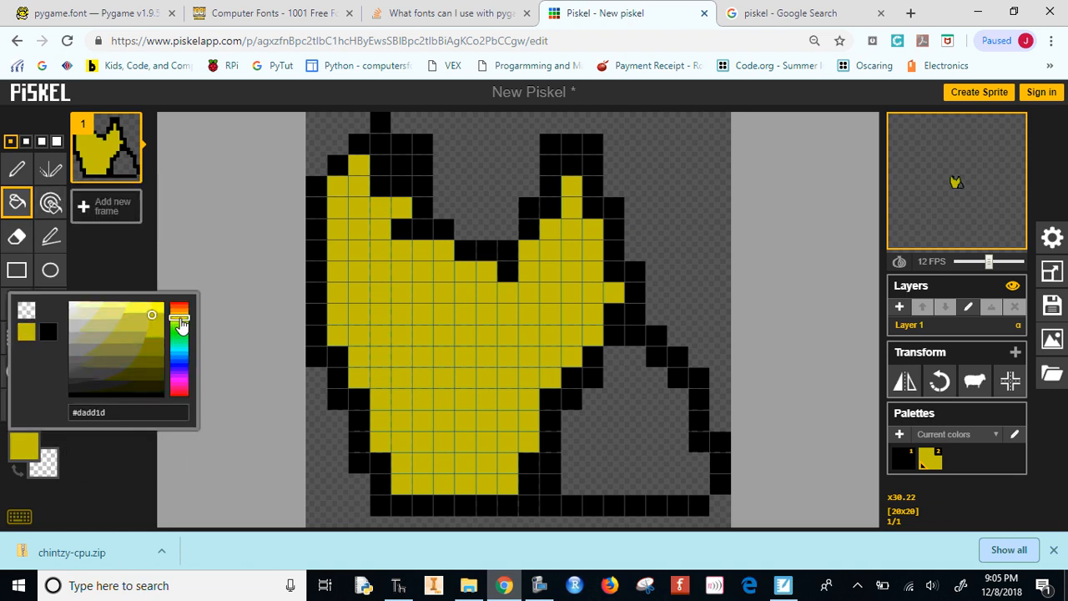
{"action": "left_click_drag", "start_coordinate": [180, 324], "coordinate": [186, 392]}
{"action": "left_click_drag", "start_coordinate": [152, 315], "coordinate": [104, 322]}
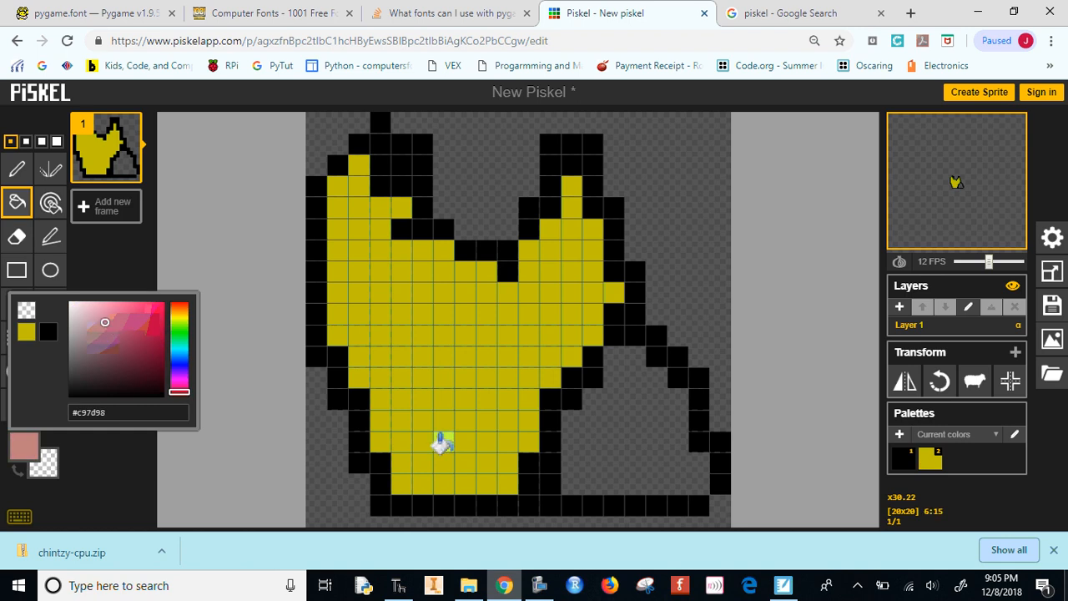
{"action": "left_click", "coordinate": [653, 425]}
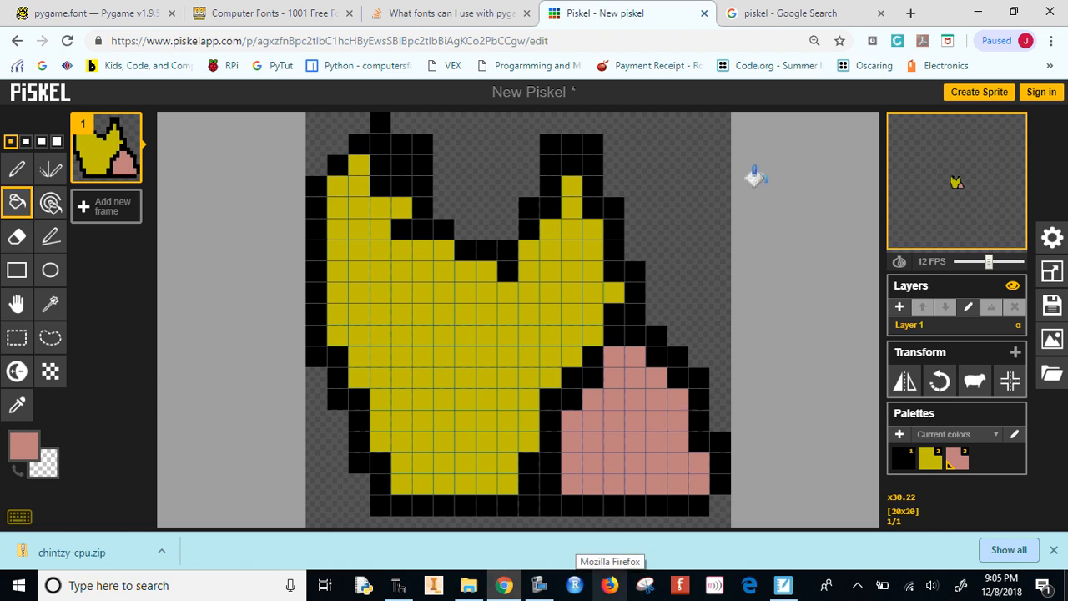
Step: Set the primary colour to black, try filling the pink head with it and undo that fill
{"action": "left_click", "coordinate": [24, 446]}
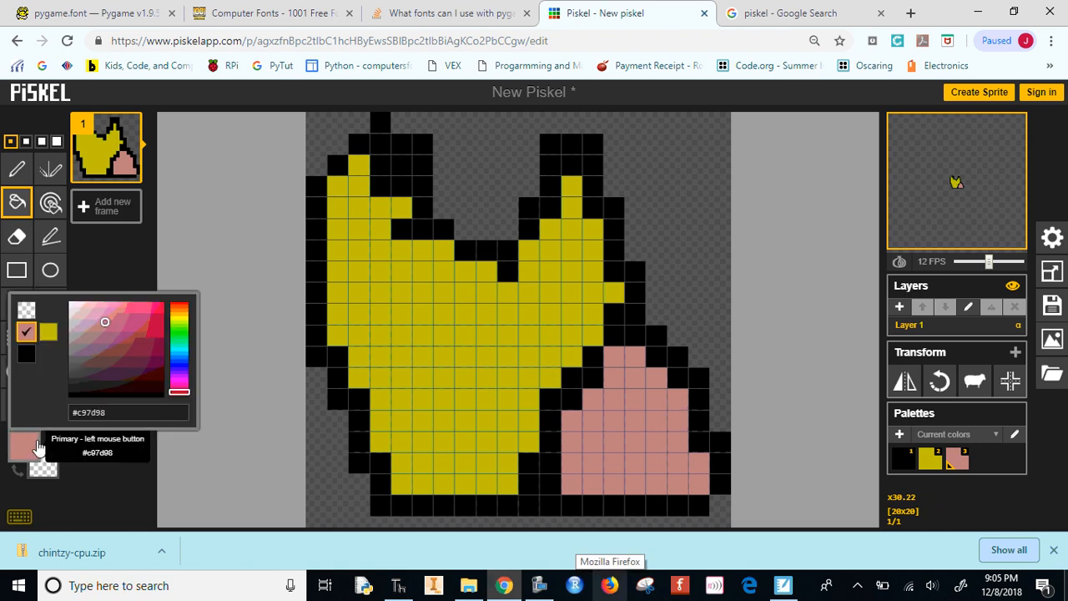
{"action": "left_click", "coordinate": [27, 354]}
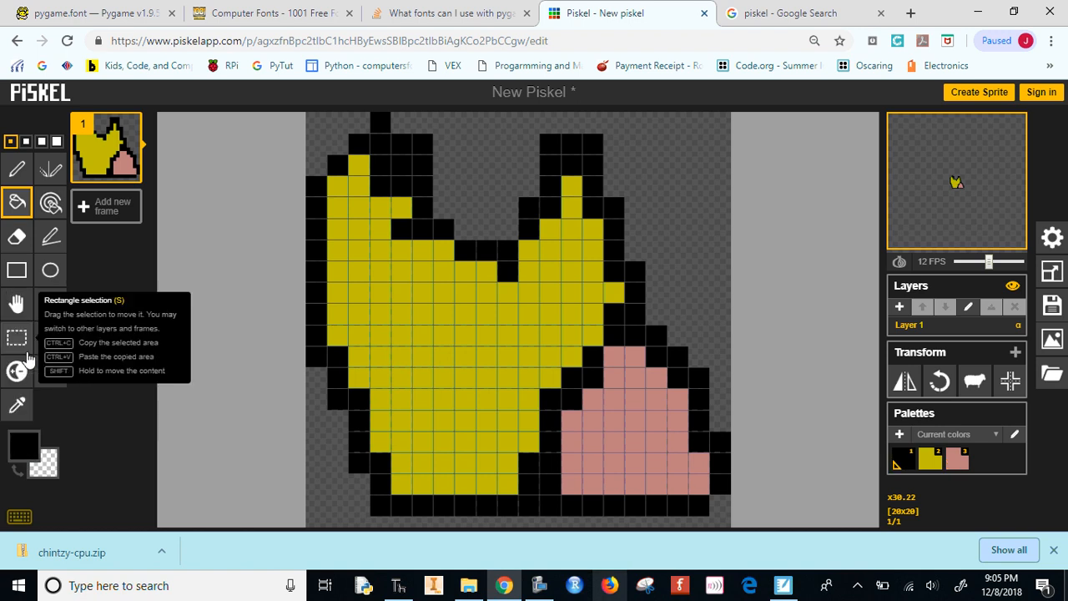
{"action": "left_click", "coordinate": [639, 412]}
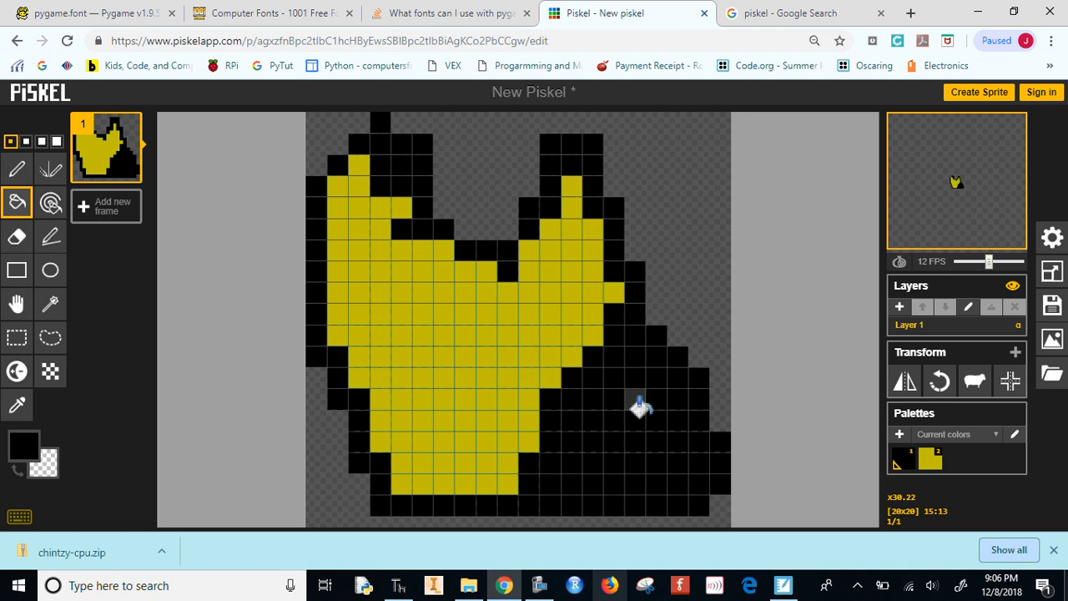
{"action": "key", "text": "ctrl+z"}
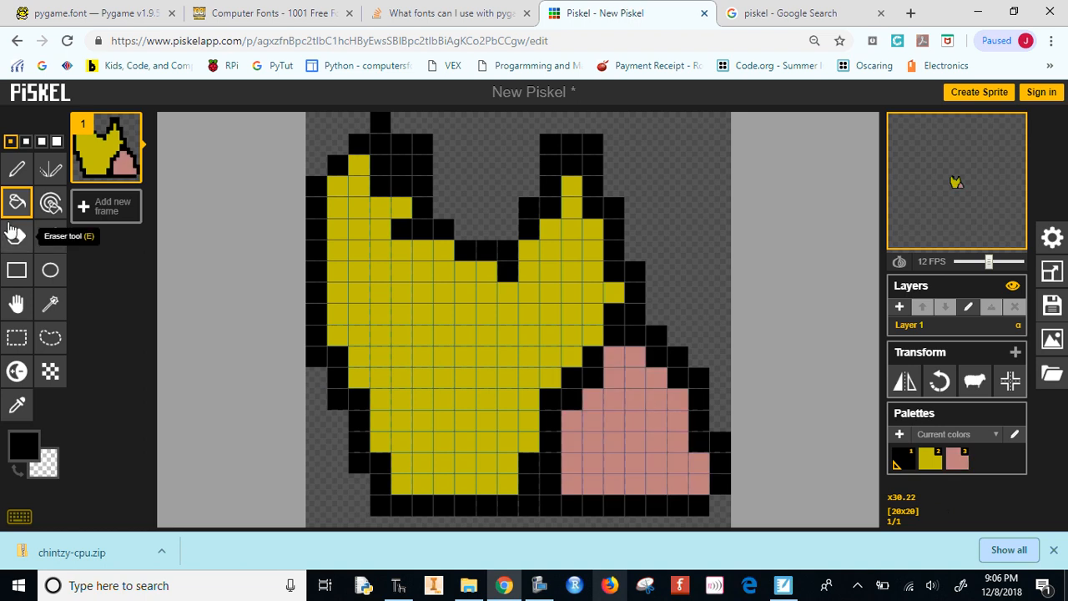
Step: Draw black details with the Pen tool: an eye and a mouth on the pink head and two slanted stripes across the body
{"action": "left_click", "coordinate": [16, 170]}
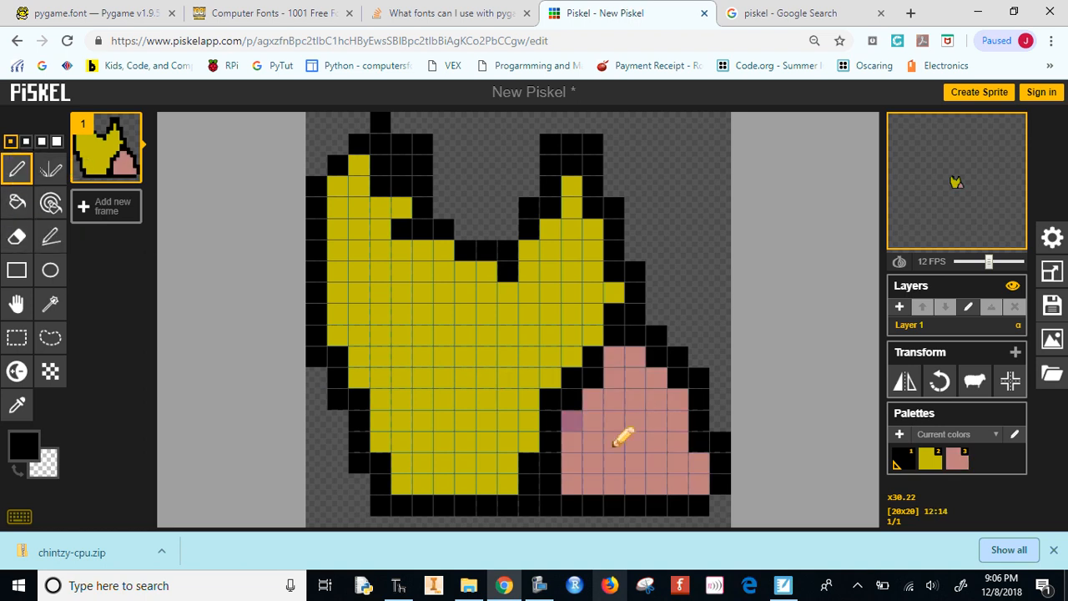
{"action": "mouse_move", "coordinate": [641, 407]}
{"action": "left_mouse_down"}
{"action": "mouse_move", "coordinate": [640, 418]}
{"action": "mouse_move", "coordinate": [660, 419]}
{"action": "left_mouse_up"}
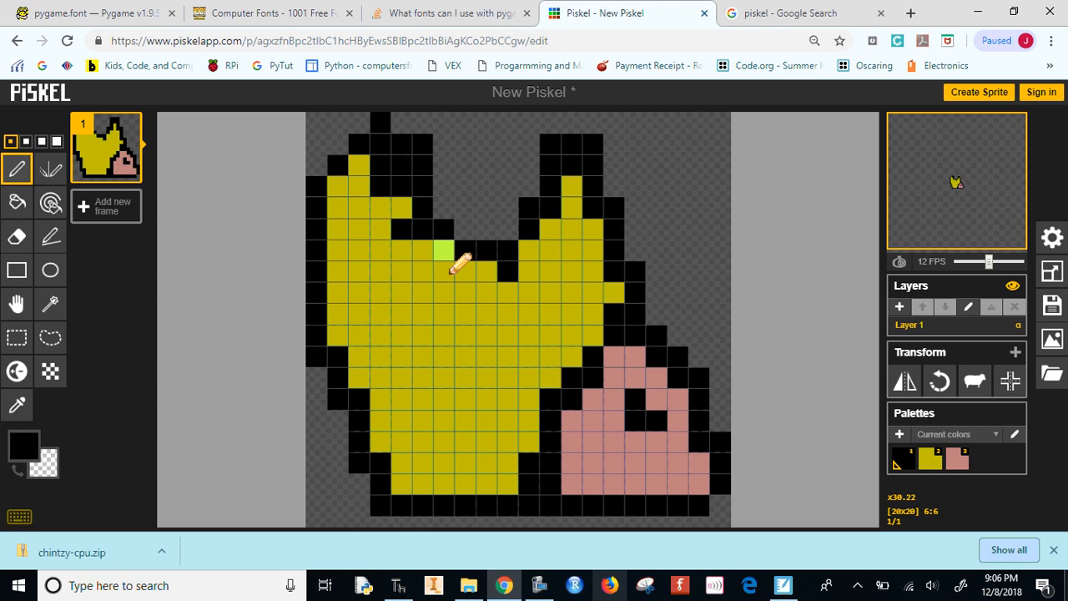
{"action": "mouse_move", "coordinate": [449, 260]}
{"action": "left_mouse_down"}
{"action": "mouse_move", "coordinate": [420, 279]}
{"action": "mouse_move", "coordinate": [380, 382]}
{"action": "left_mouse_up"}
{"action": "mouse_move", "coordinate": [511, 297]}
{"action": "left_mouse_down"}
{"action": "mouse_move", "coordinate": [458, 392]}
{"action": "mouse_move", "coordinate": [450, 437]}
{"action": "mouse_move", "coordinate": [463, 491]}
{"action": "left_mouse_up"}
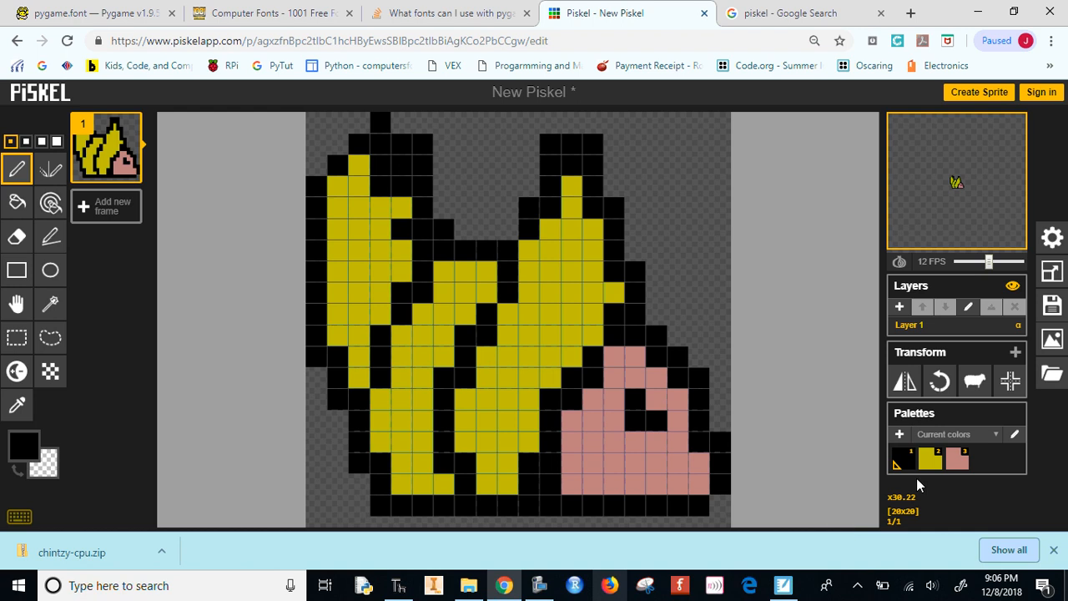
{"action": "left_click_drag", "start_coordinate": [623, 470], "coordinate": [685, 463]}
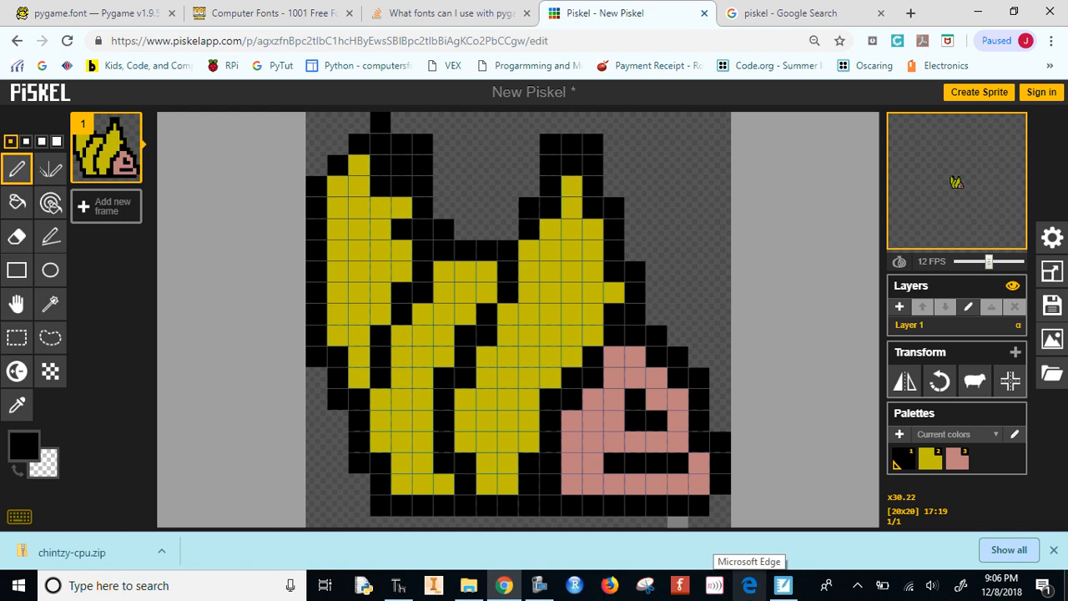
Step: Erase the outer corner pixel of each black peak, then undo a trial erasure inside the right part of the body
{"action": "left_click", "coordinate": [18, 239]}
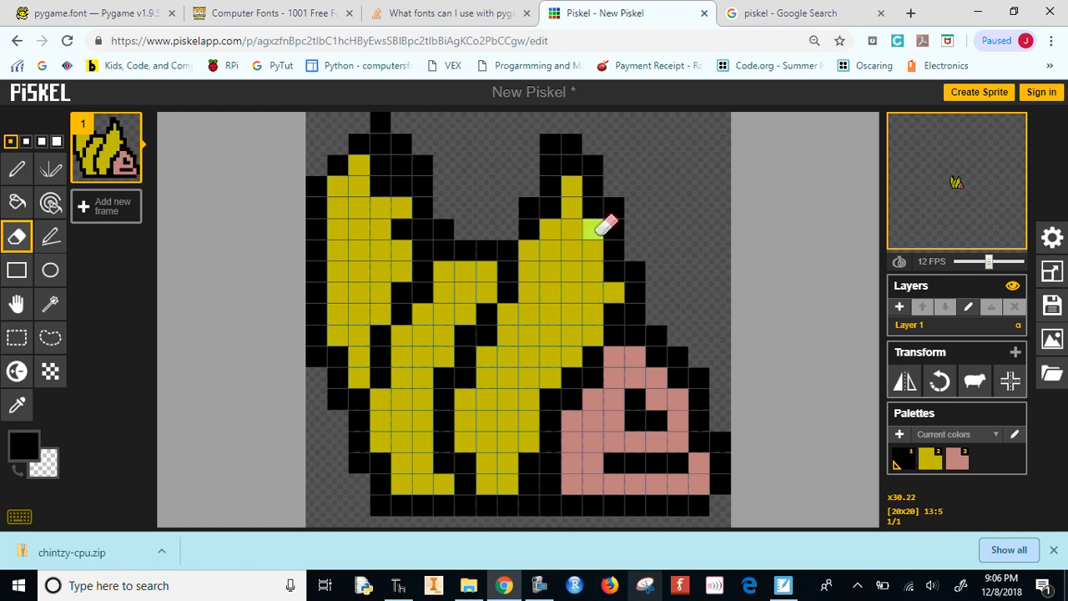
{"action": "mouse_move", "coordinate": [594, 231]}
{"action": "left_mouse_down"}
{"action": "mouse_move", "coordinate": [550, 281]}
{"action": "mouse_move", "coordinate": [545, 322]}
{"action": "mouse_move", "coordinate": [598, 280]}
{"action": "mouse_move", "coordinate": [579, 299]}
{"action": "mouse_move", "coordinate": [563, 281]}
{"action": "mouse_move", "coordinate": [573, 301]}
{"action": "mouse_move", "coordinate": [572, 249]}
{"action": "left_mouse_up"}
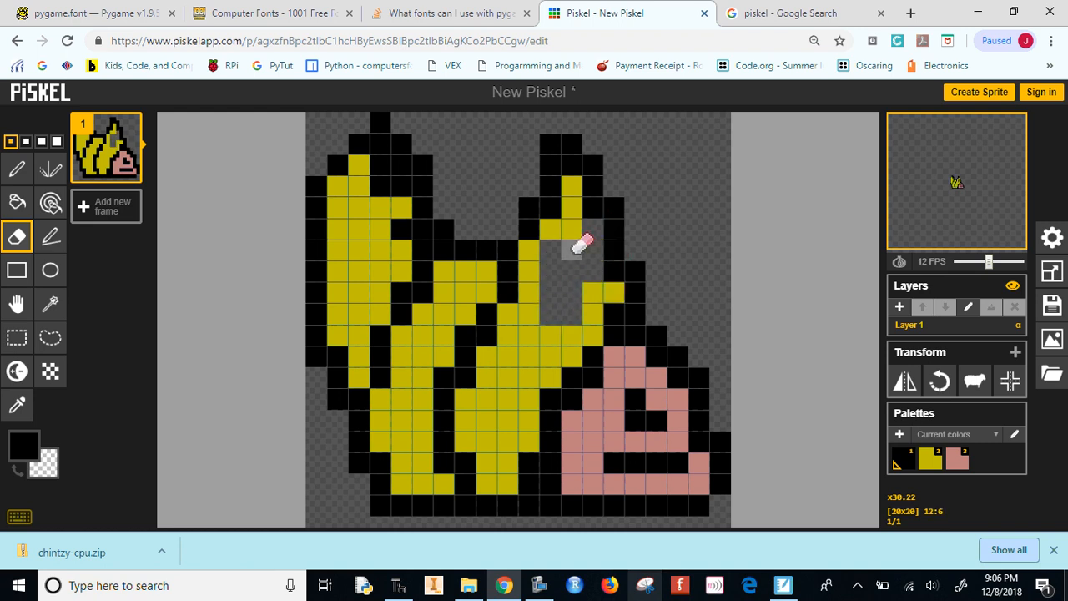
{"action": "key", "text": "ctrl+z"}
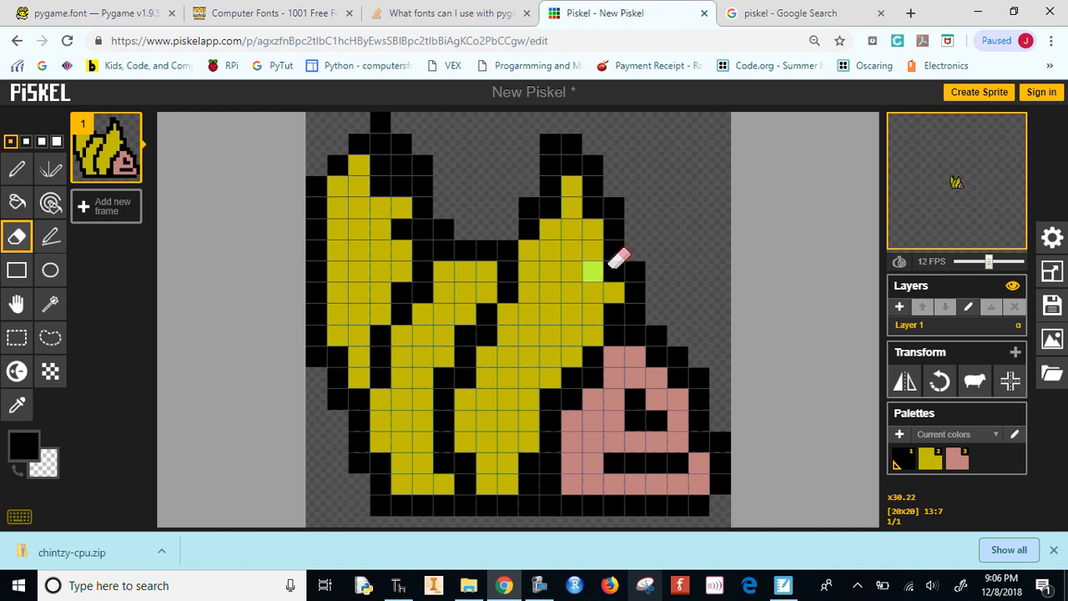
Step: Draw a black rectangle outline 3 pixels wide and 10 tall in the sprite's upper-right corner, then undo it
{"action": "left_click", "coordinate": [17, 273]}
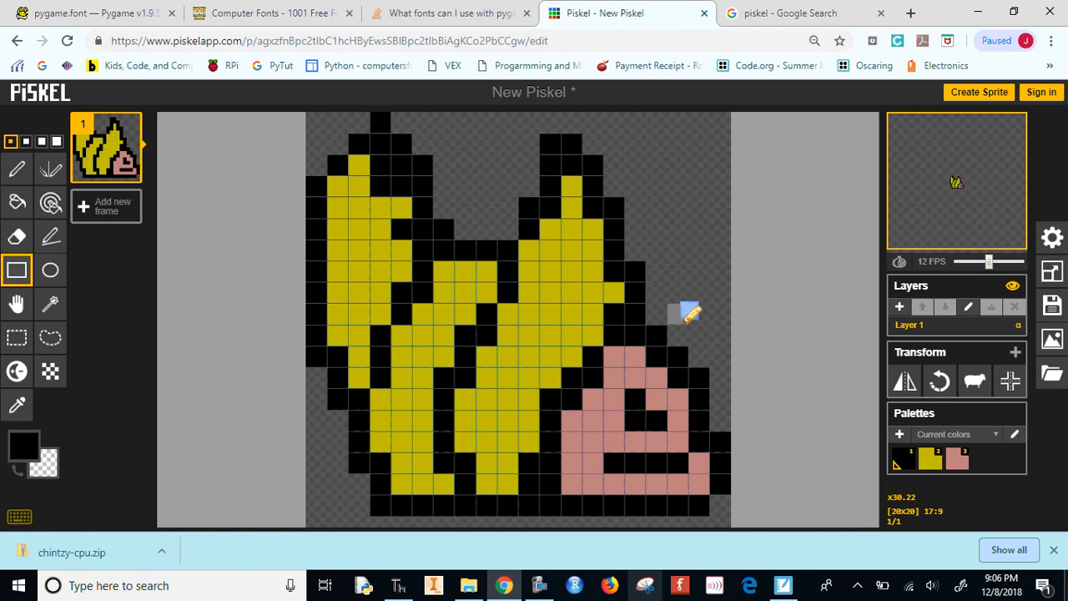
{"action": "left_click_drag", "start_coordinate": [686, 318], "coordinate": [738, 134]}
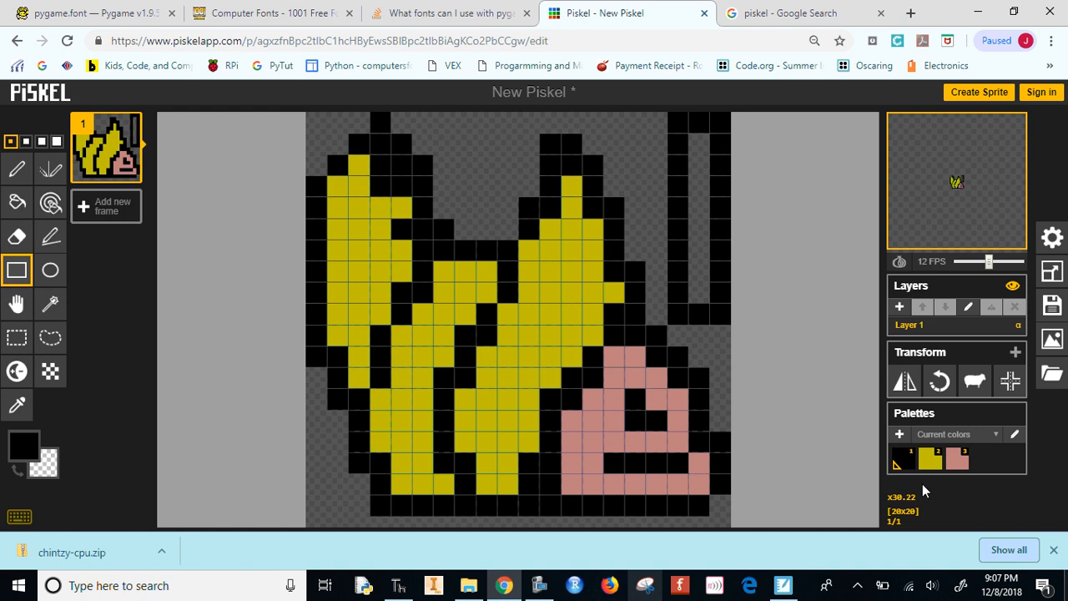
{"action": "key", "text": "ctrl+z"}
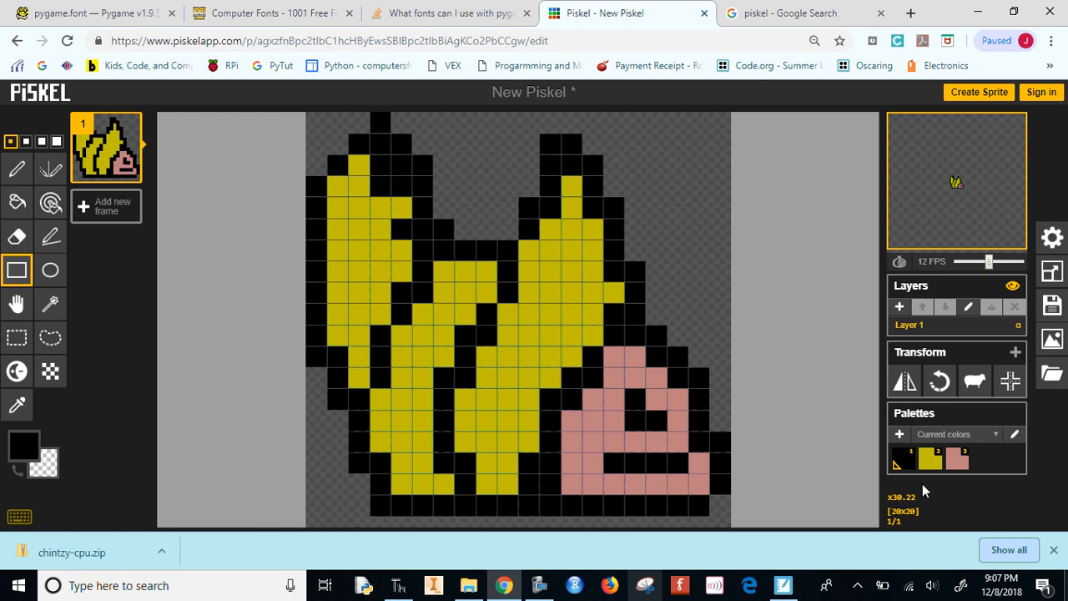
{"action": "left_click", "coordinate": [18, 306]}
{"action": "mouse_move", "coordinate": [481, 341]}
{"action": "left_mouse_down"}
{"action": "mouse_move", "coordinate": [472, 289]}
{"action": "mouse_move", "coordinate": [513, 340]}
{"action": "mouse_move", "coordinate": [508, 360]}
{"action": "mouse_move", "coordinate": [501, 344]}
{"action": "left_mouse_up"}
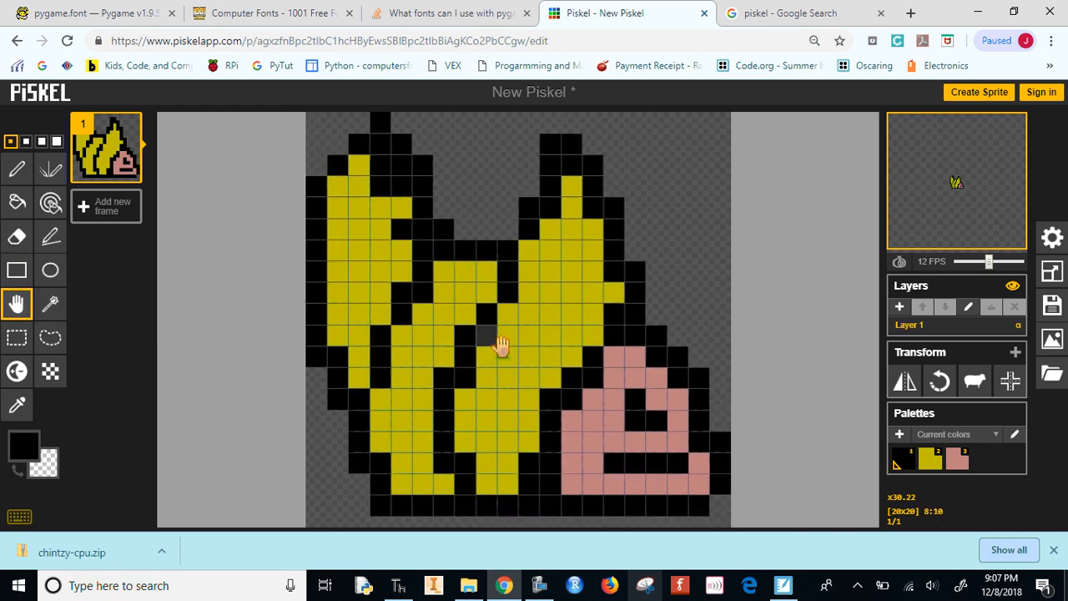
Step: Select the sprite's top 15 pixel rows with a rectangular selection, shift the selection up two rows, and deselect it
{"action": "left_click", "coordinate": [29, 348]}
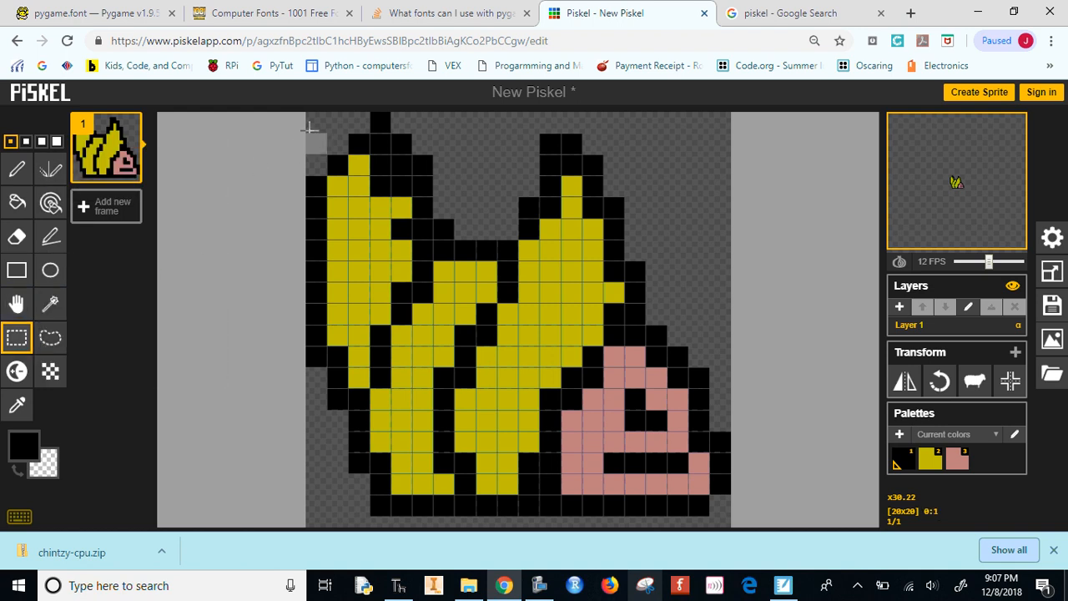
{"action": "left_click_drag", "start_coordinate": [313, 121], "coordinate": [787, 415]}
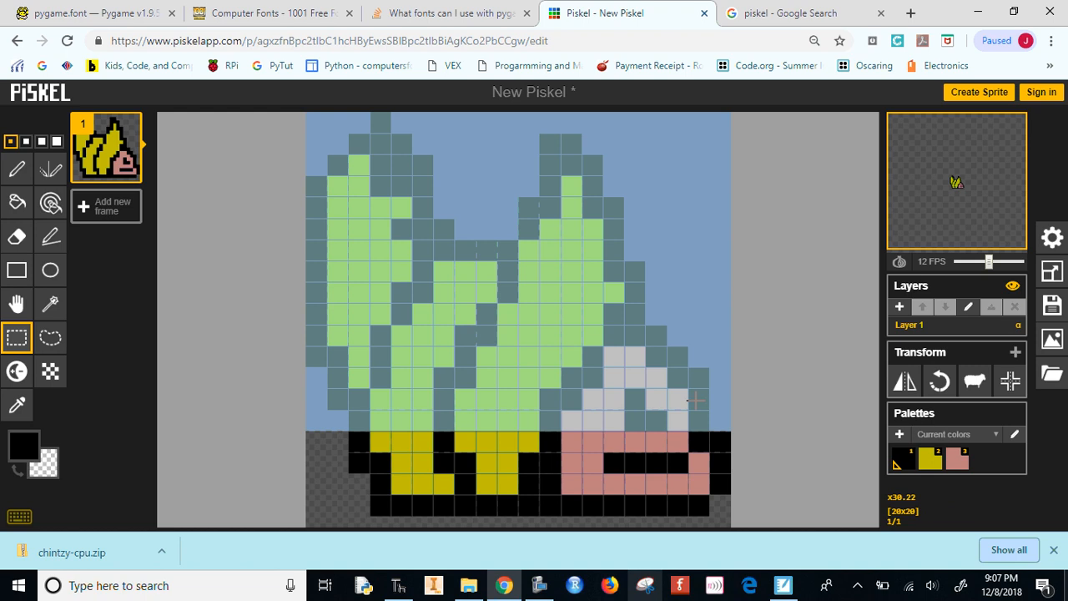
{"action": "left_click_drag", "start_coordinate": [592, 310], "coordinate": [595, 273]}
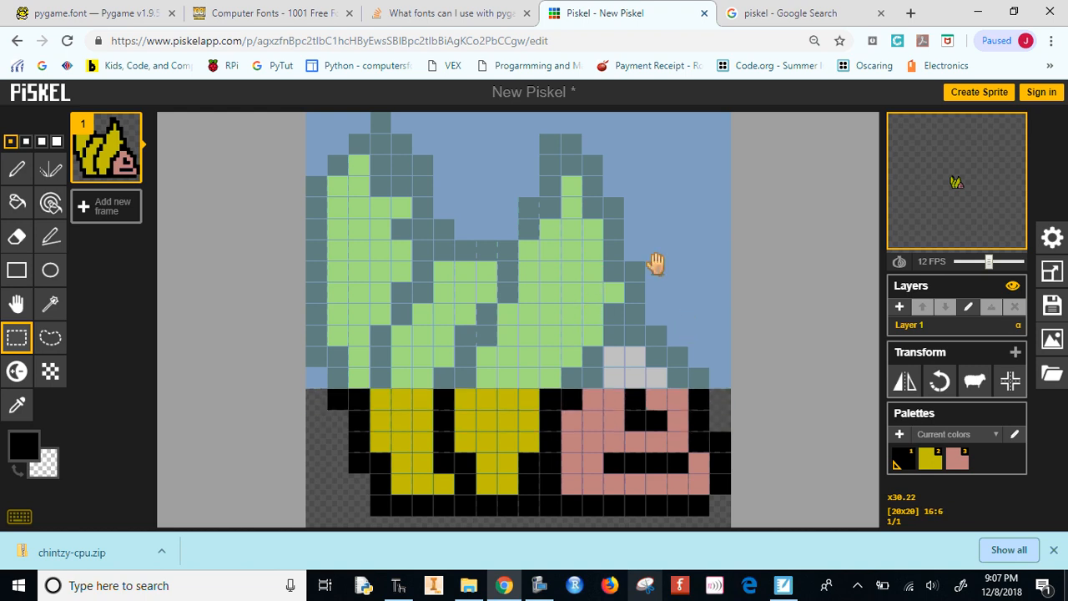
{"action": "left_click", "coordinate": [710, 508]}
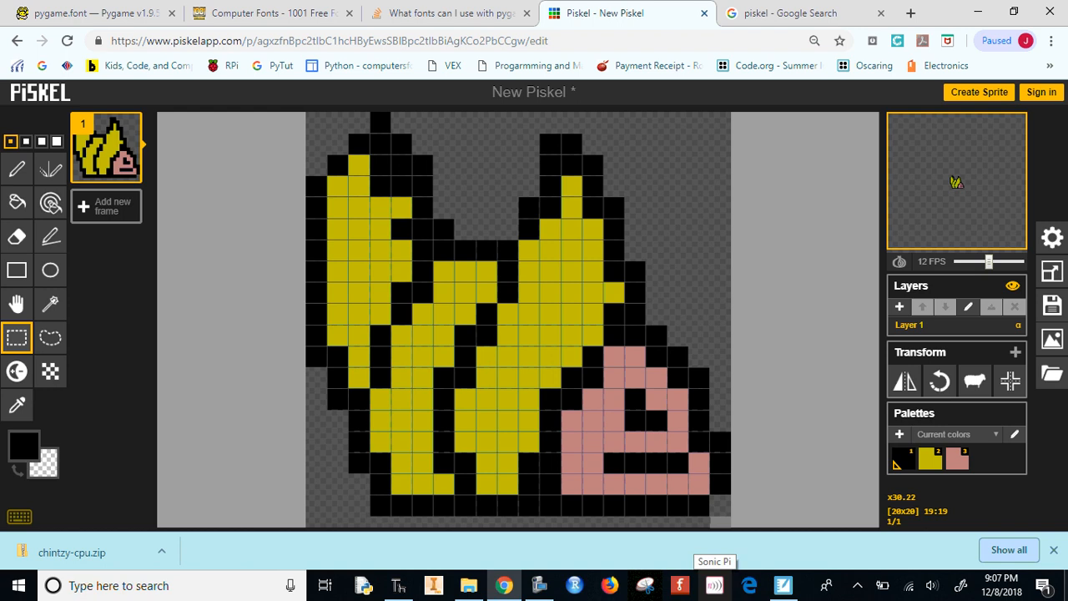
{"action": "left_click", "coordinate": [543, 588]}
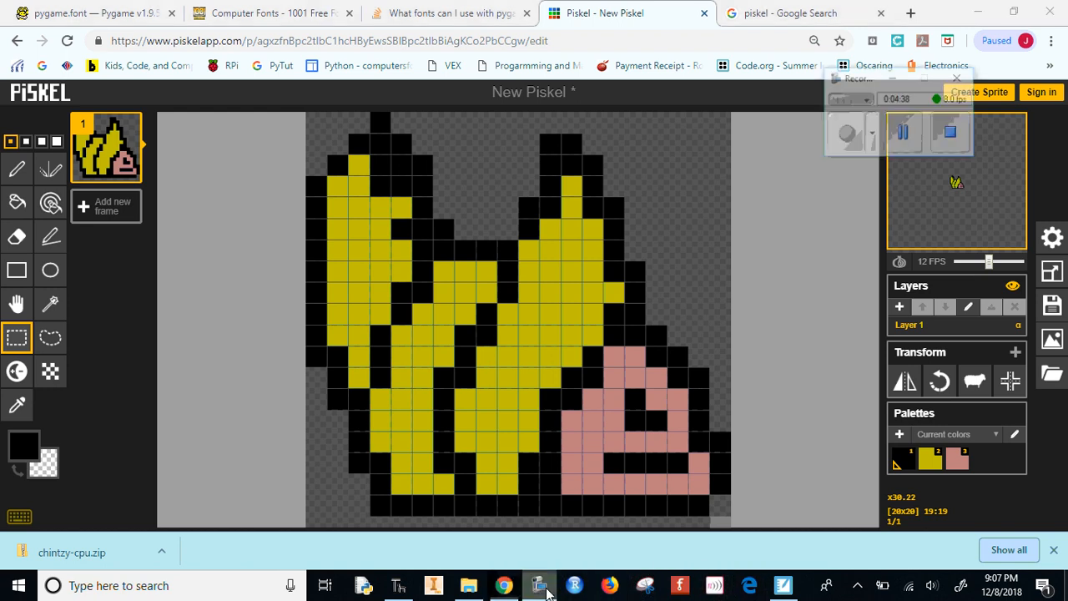